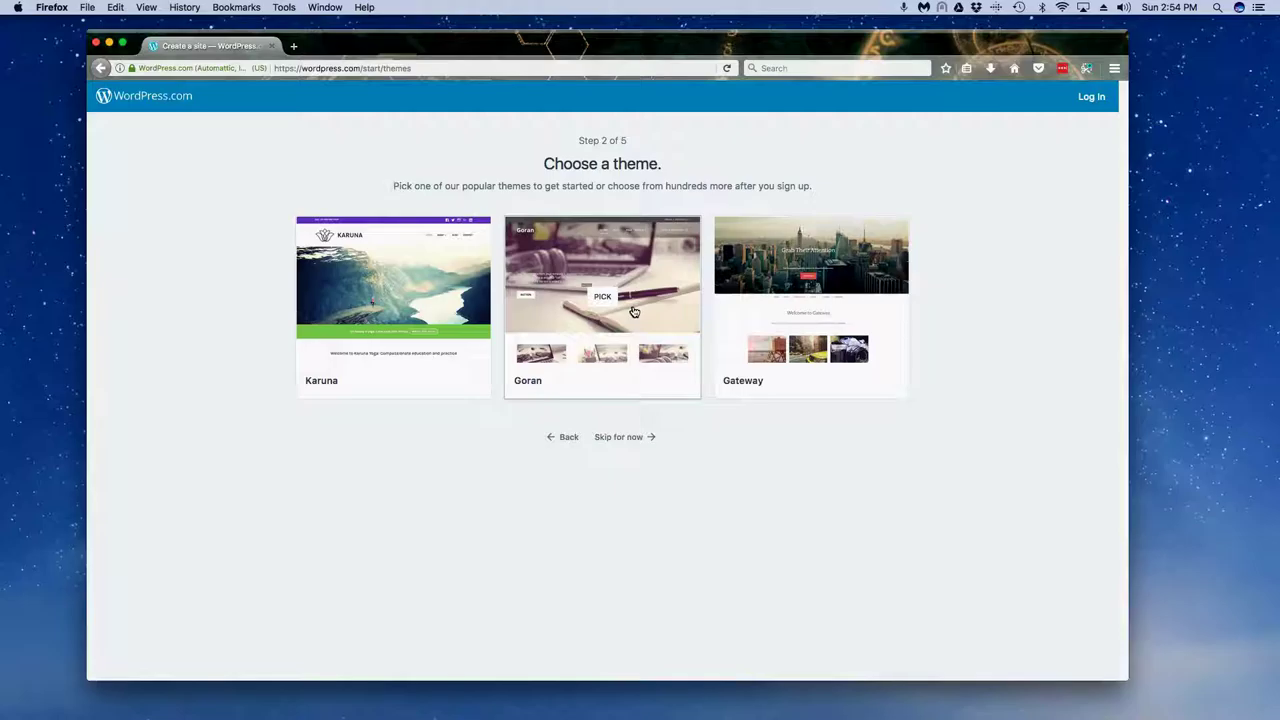
# Step: Skip choosing a theme and search for the site address 'msetportfolio'
pyautogui.click(610, 439)
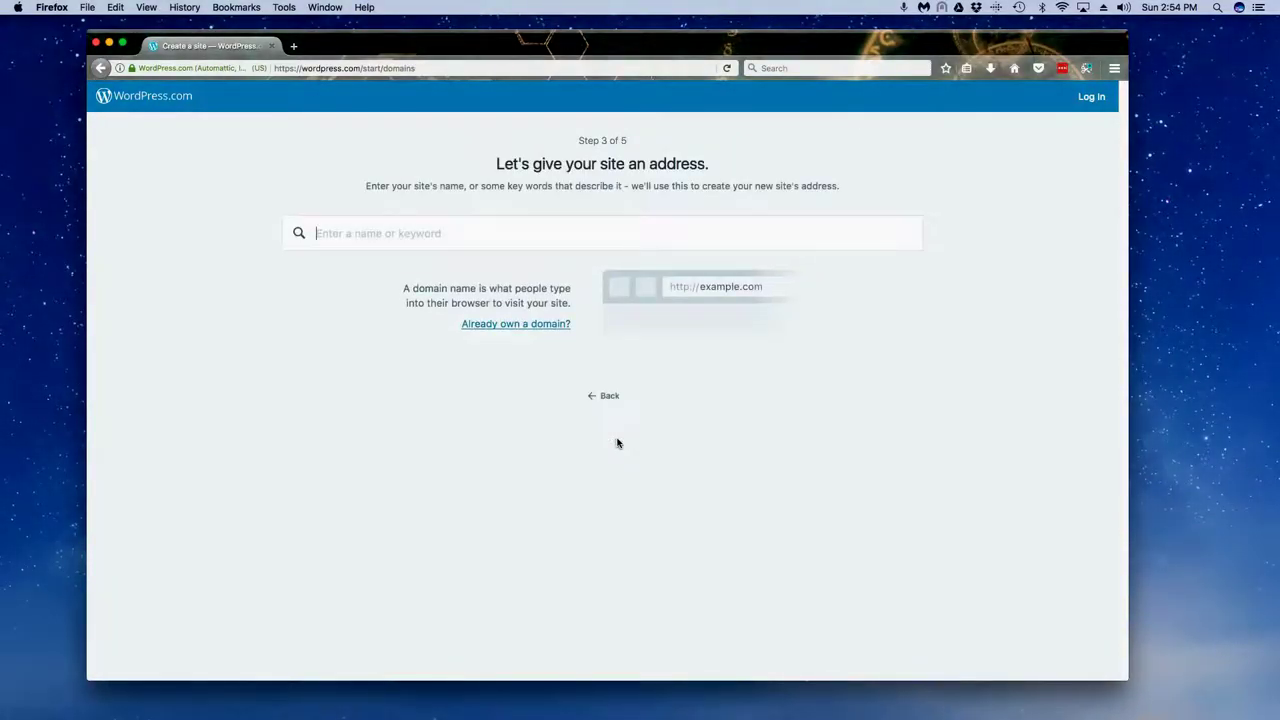
pyautogui.click(441, 233)
pyautogui.write('mse')
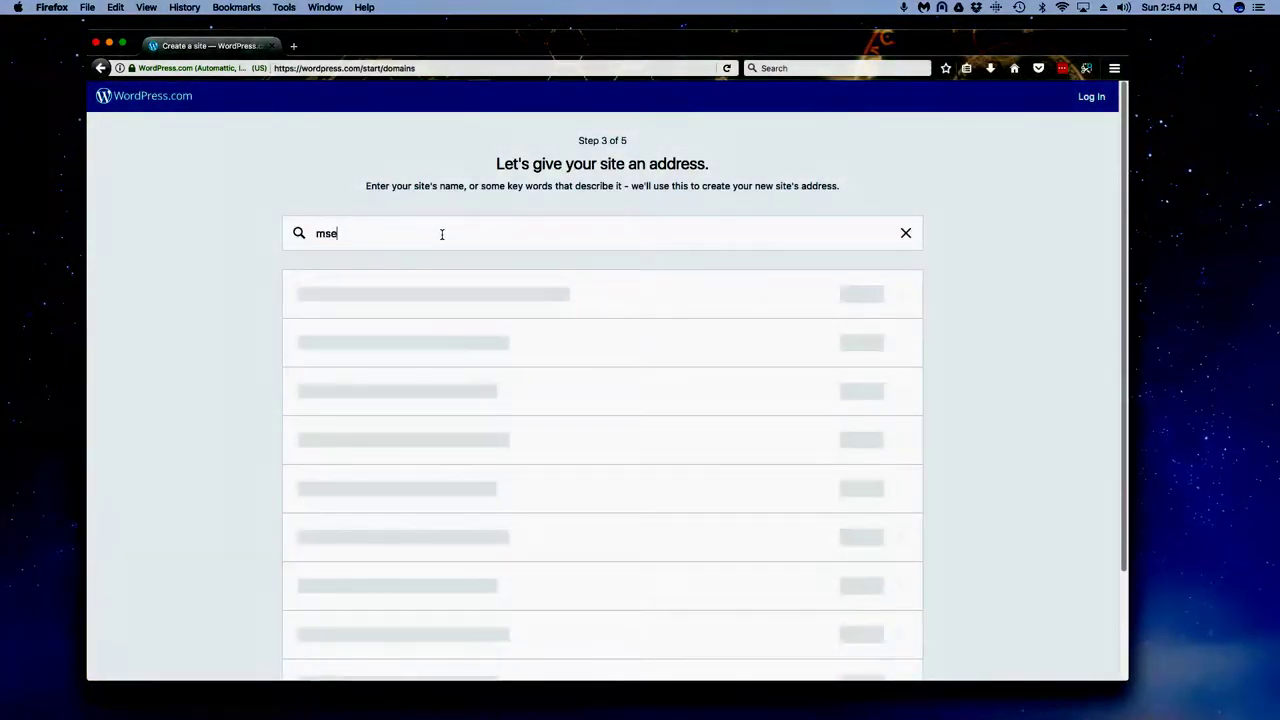
pyautogui.write('tportfoli')
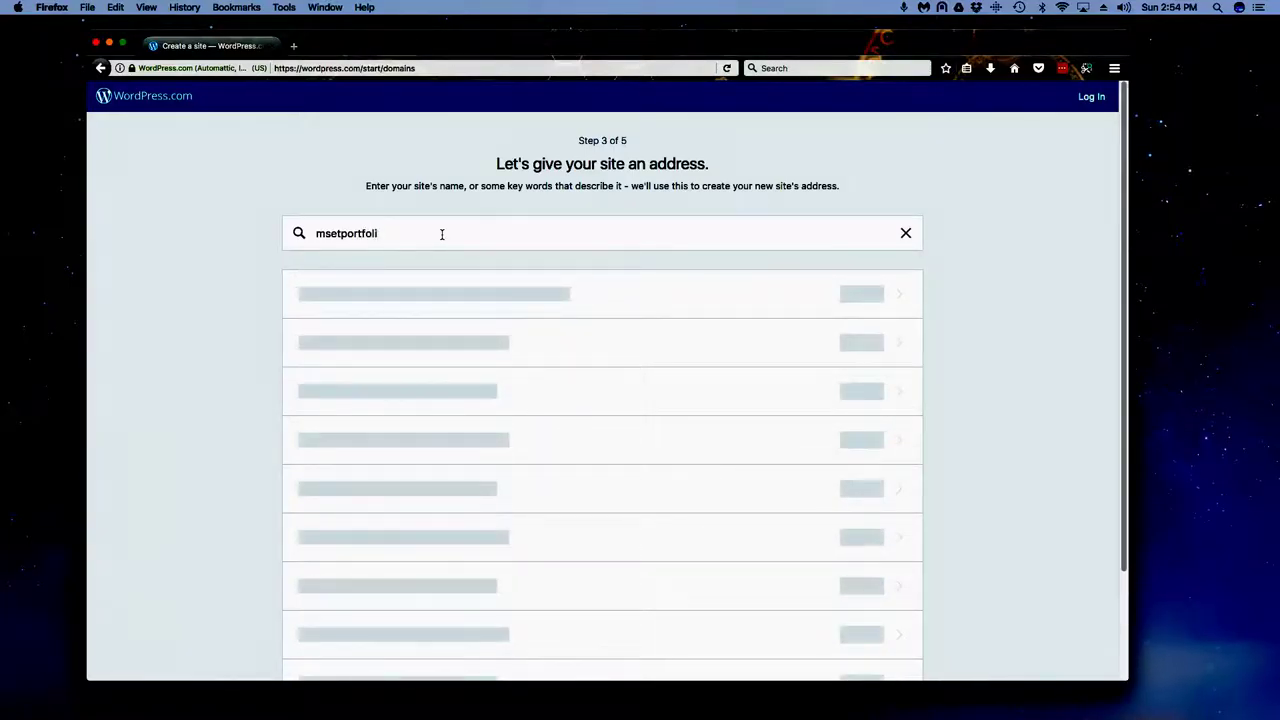
pyautogui.press('BackSpace')
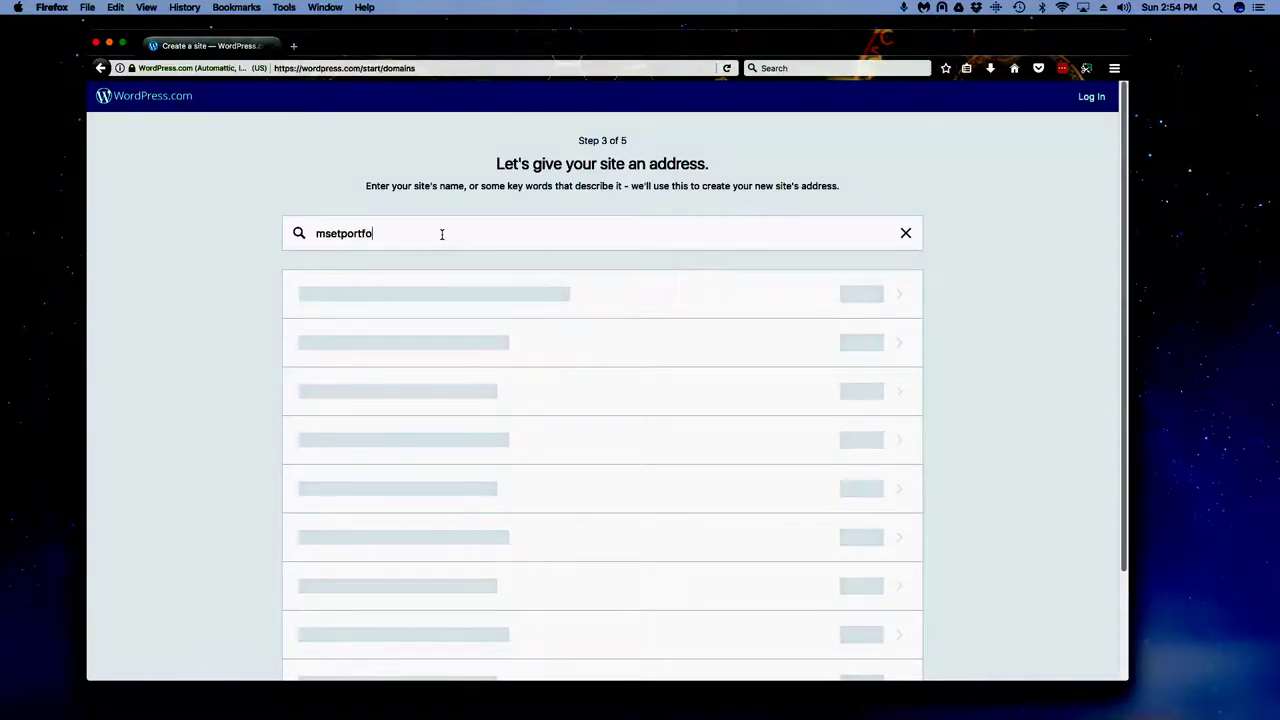
pyautogui.write('lio')
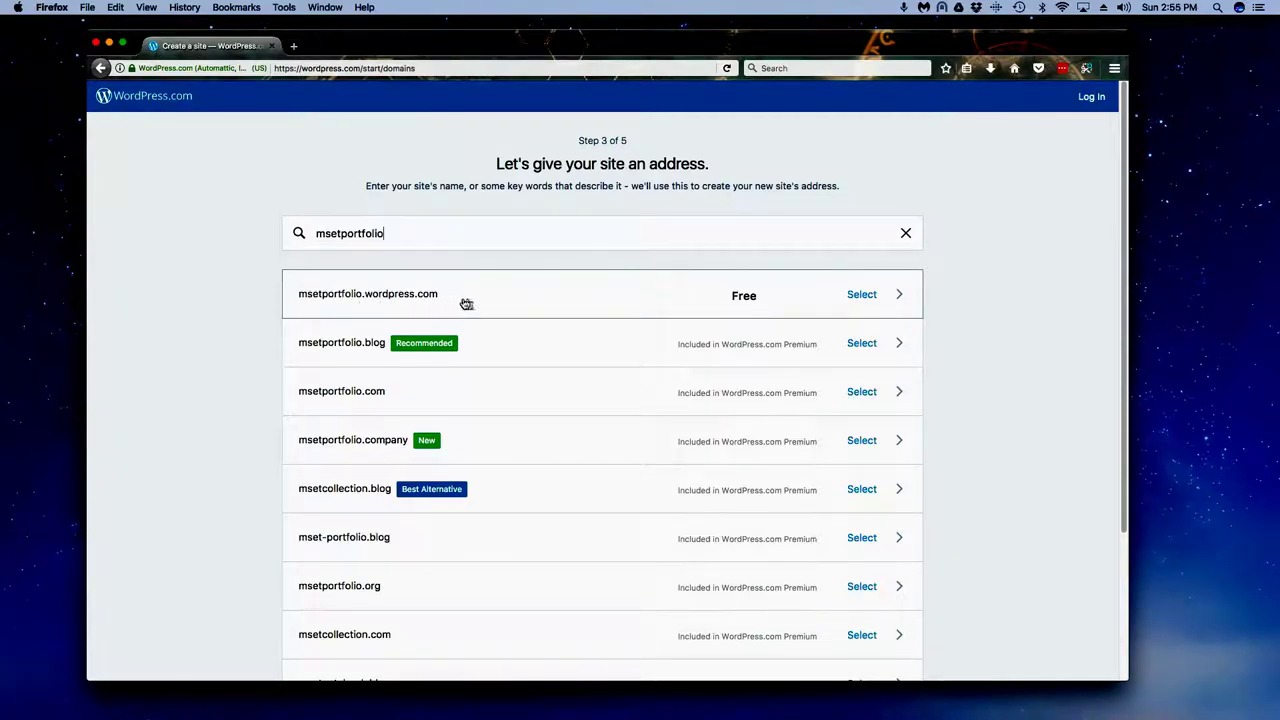
# Step: Choose the free msetportfolio.wordpress.com address from the results
pyautogui.moveTo(787, 396)
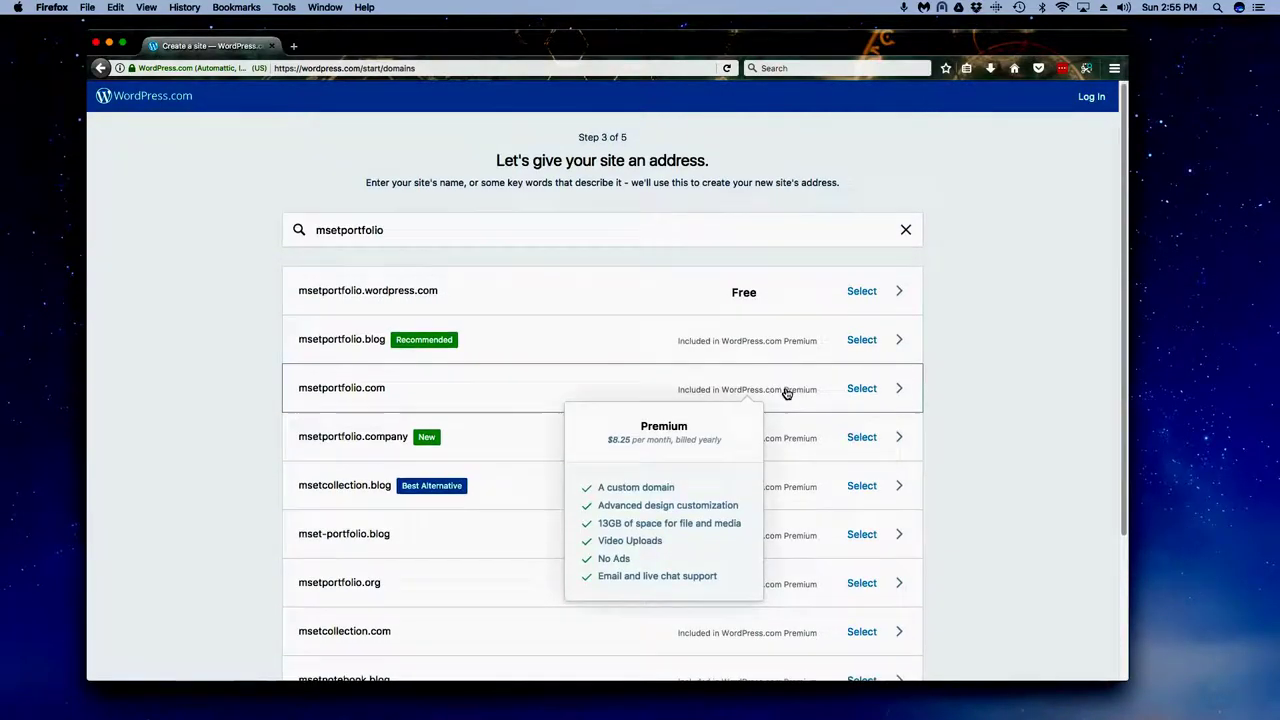
pyautogui.scroll(-2, 787, 394)
pyautogui.scroll(-2, 788, 327)
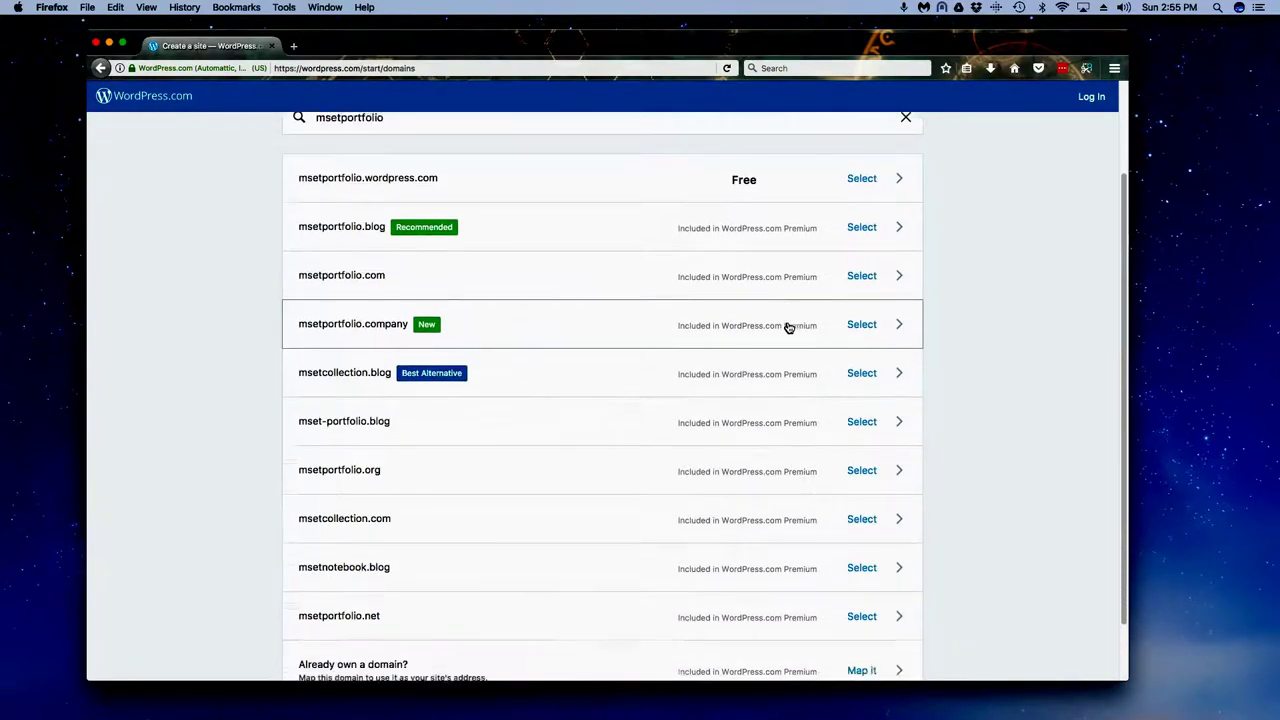
pyautogui.scroll(1, 788, 327)
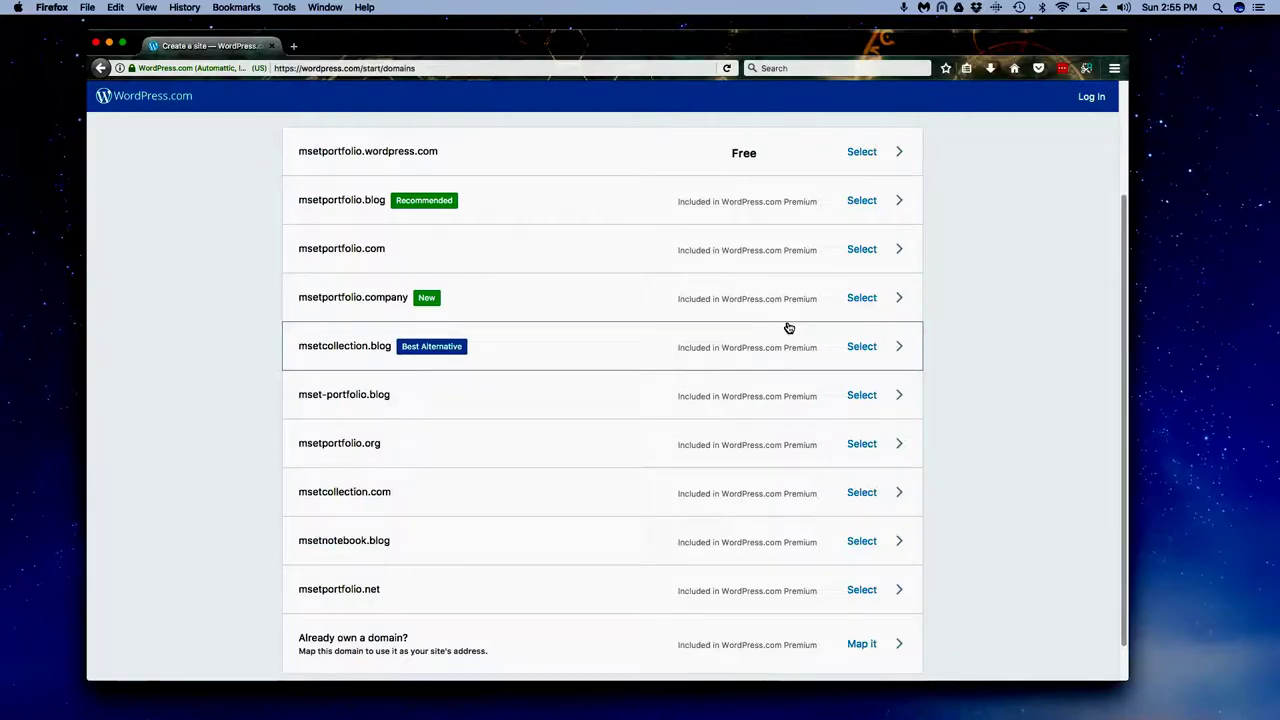
pyautogui.scroll(-1, 788, 327)
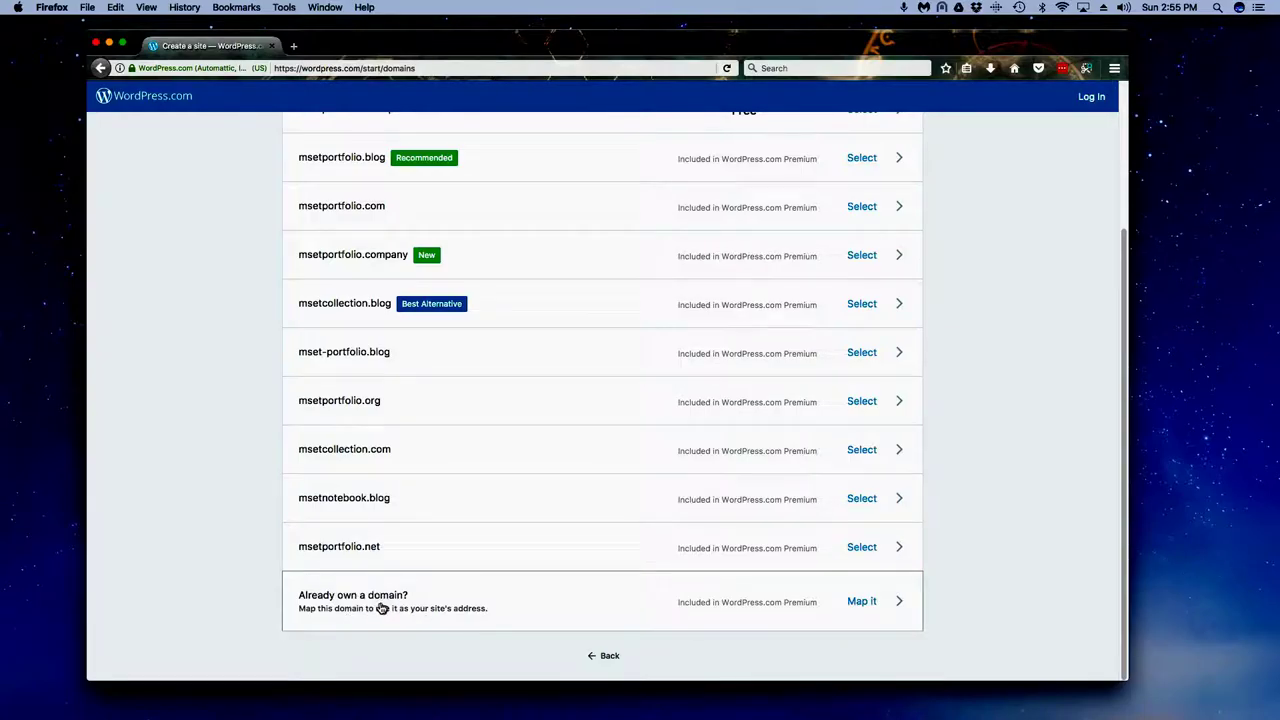
pyautogui.scroll(4, 500, 591)
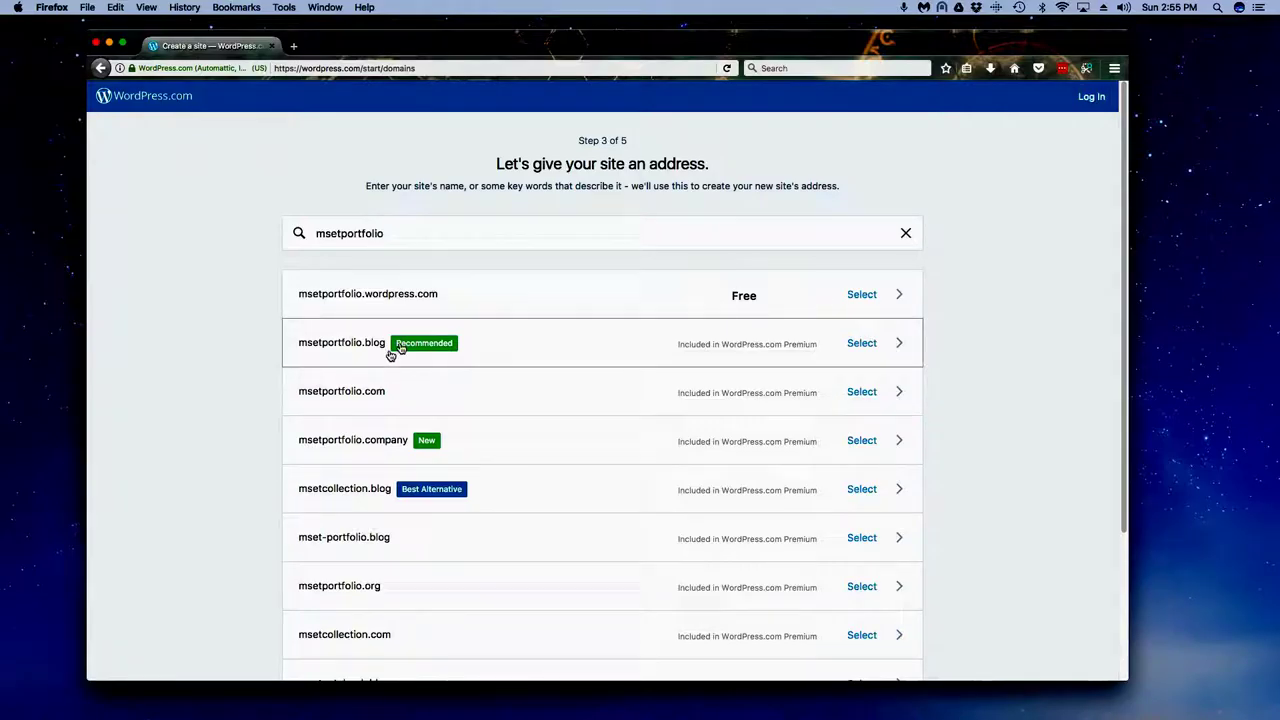
pyautogui.click(728, 299)
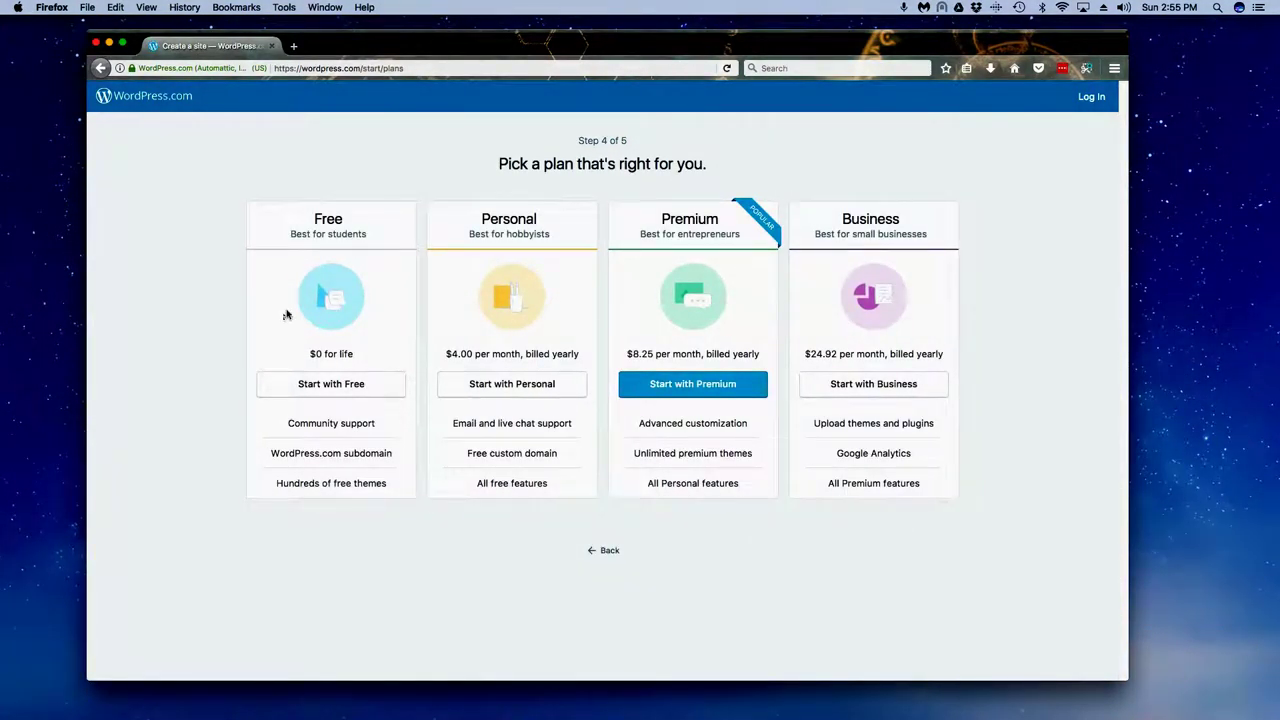
pyautogui.click(331, 383)
pyautogui.click(573, 237)
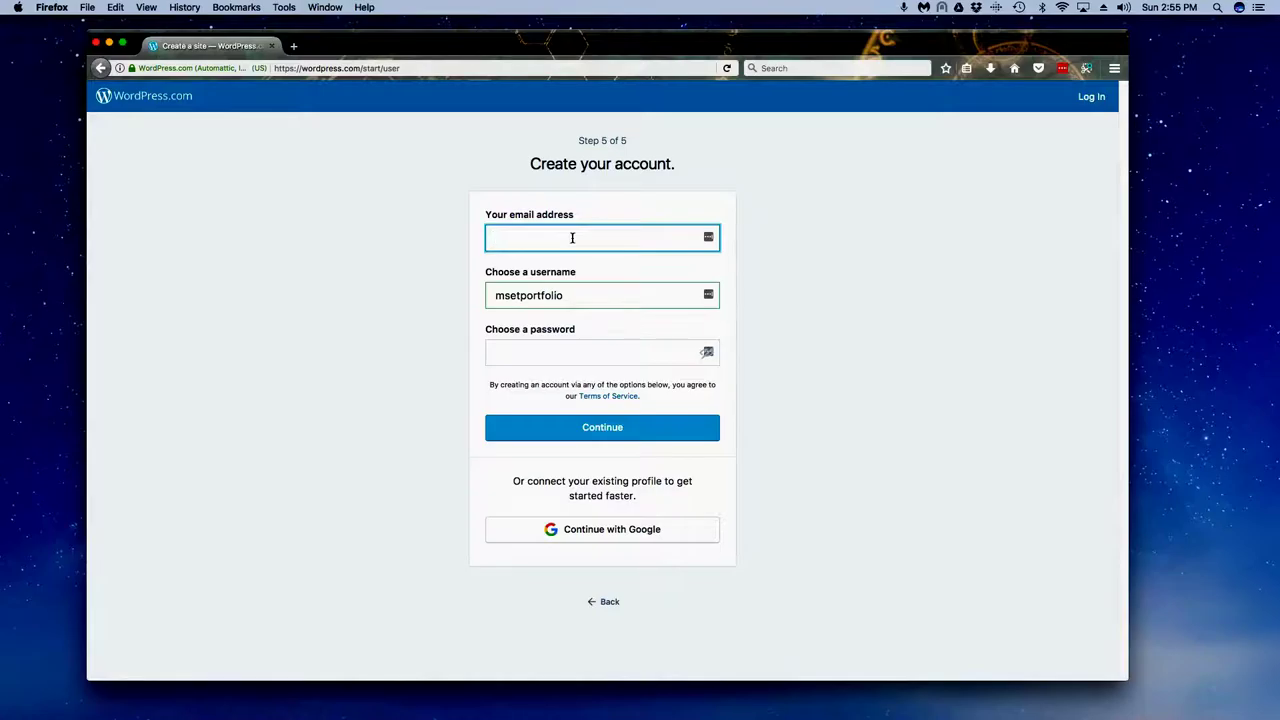
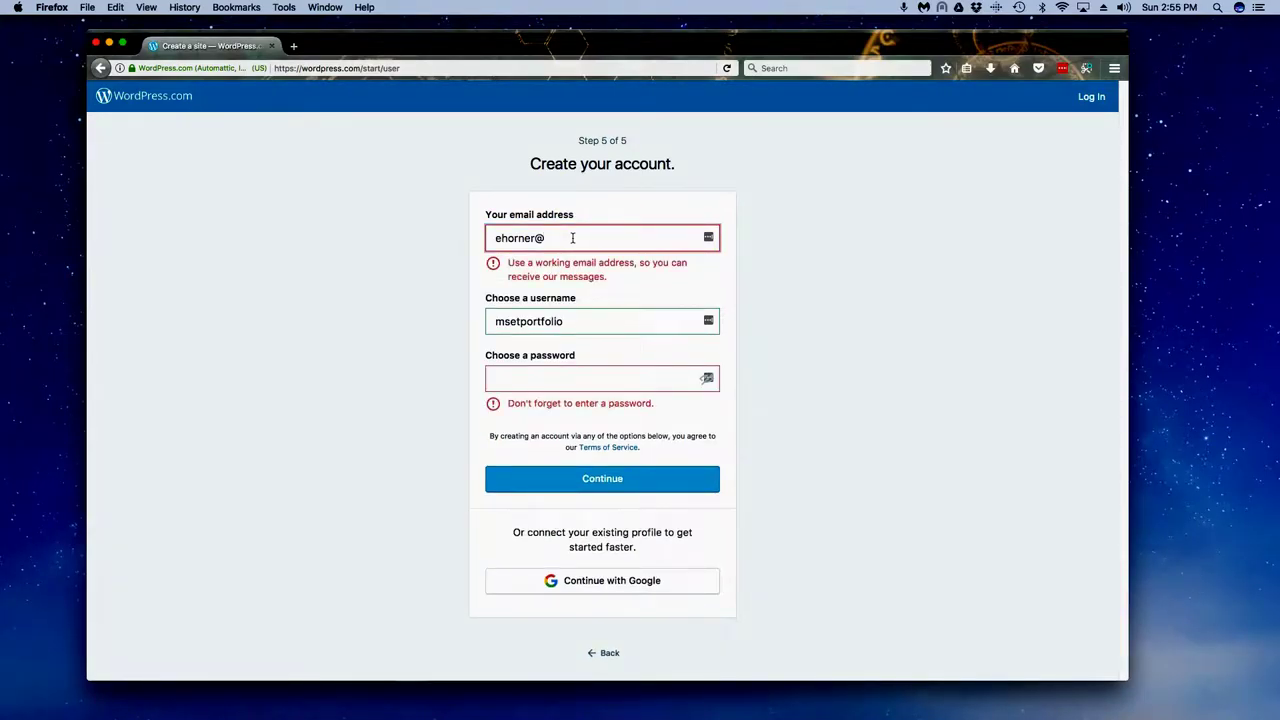
# Step: Enter an e-mail address, then replace the rejected one with a working address
pyautogui.press('Tab')
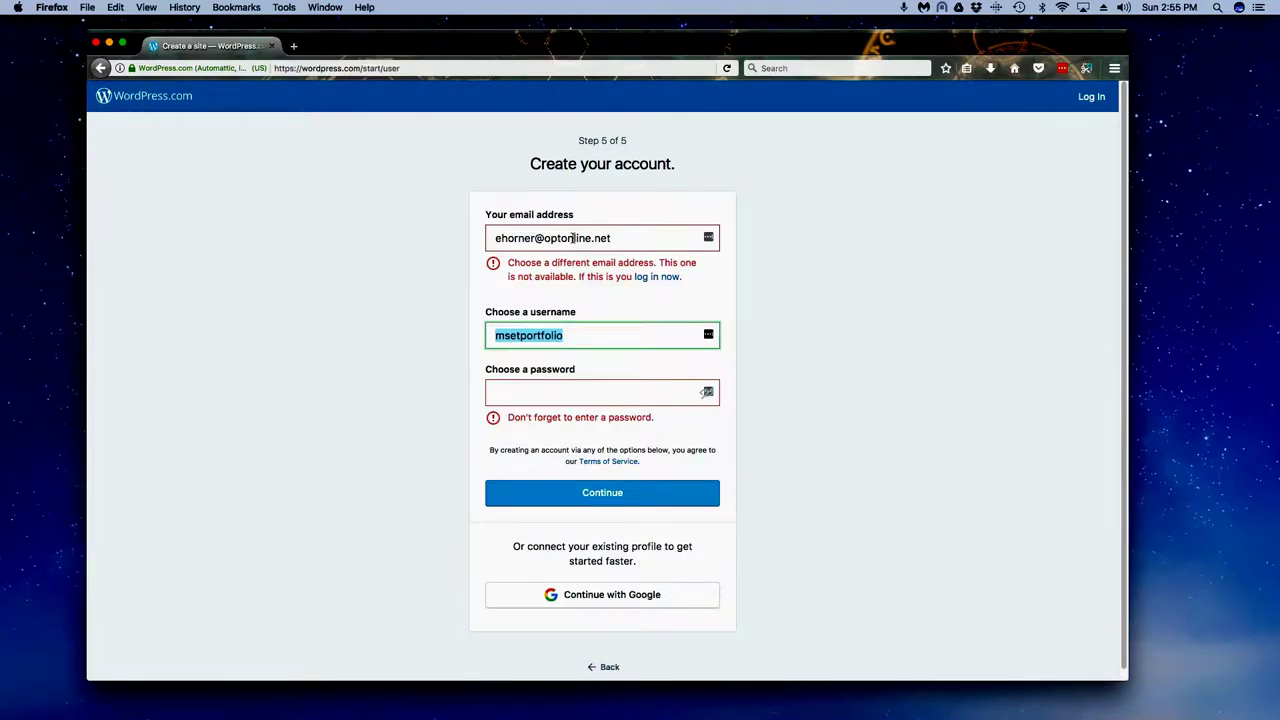
pyautogui.moveTo(630, 238); pyautogui.dragTo(392, 238)
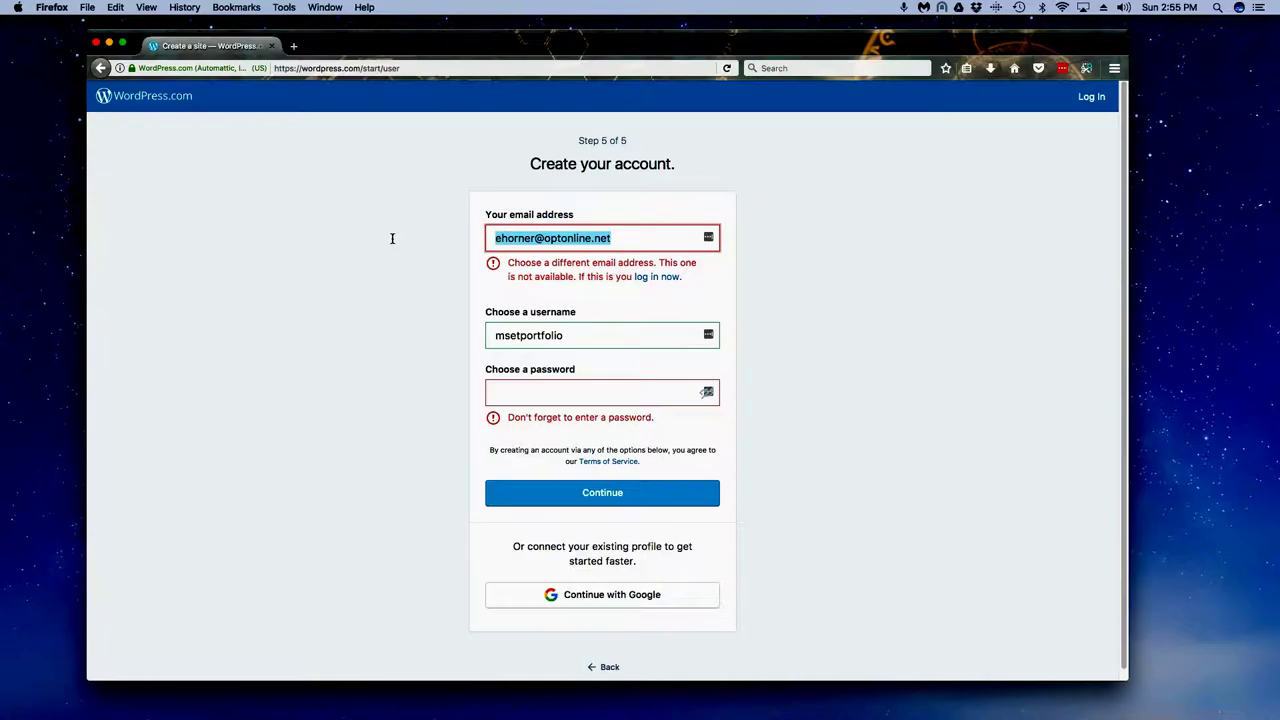
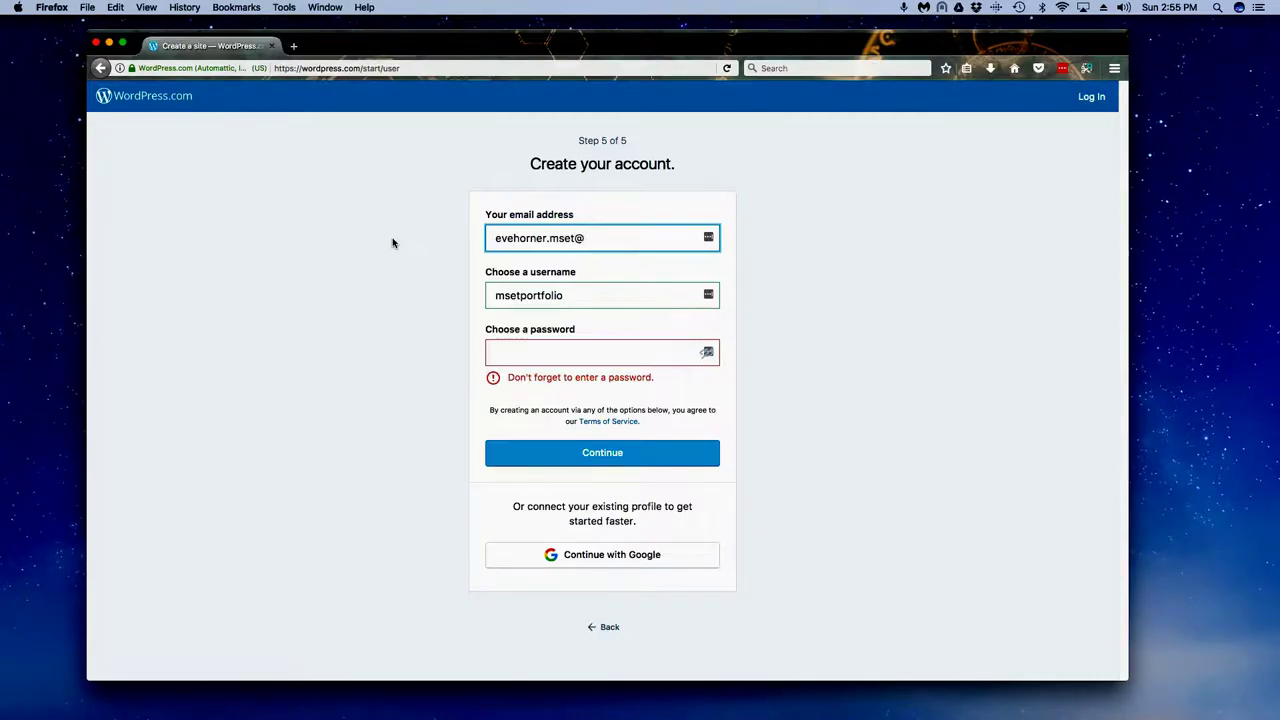
pyautogui.press('Tab')
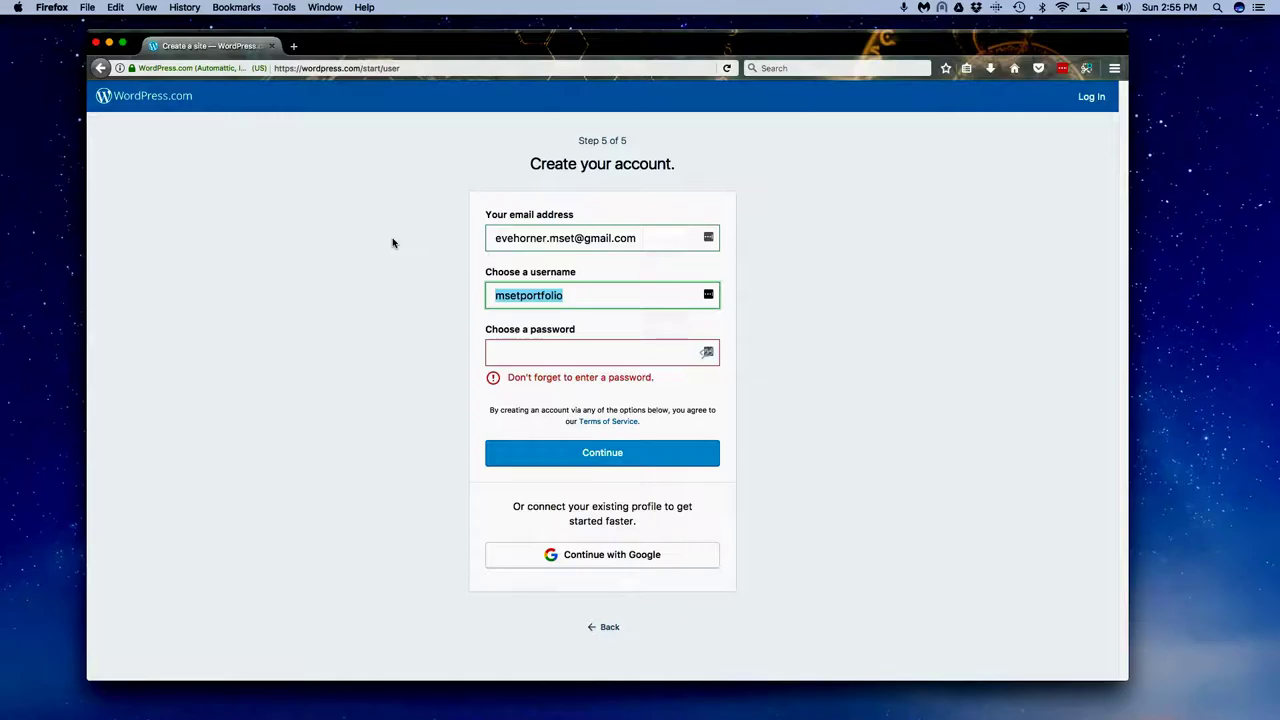
# Step: Keep the username msetportfolio and replace the too-weak password with a longer one
pyautogui.press('Tab')
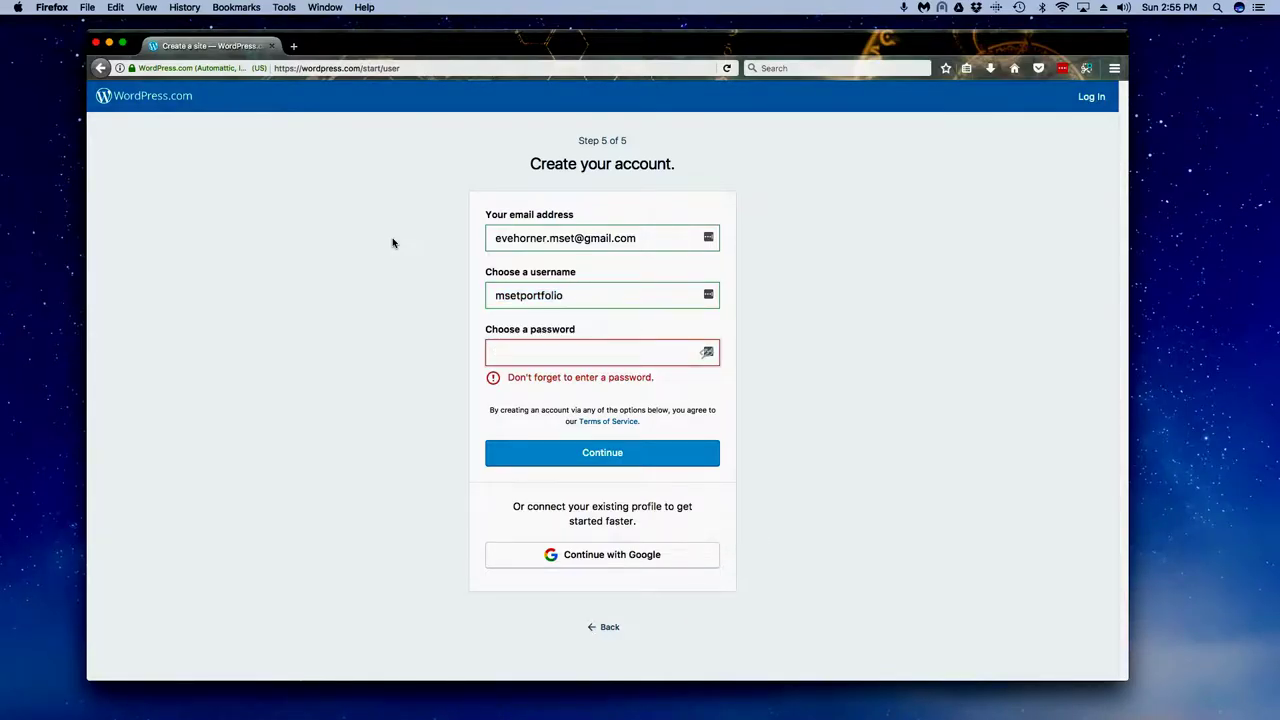
pyautogui.write('•••••••')
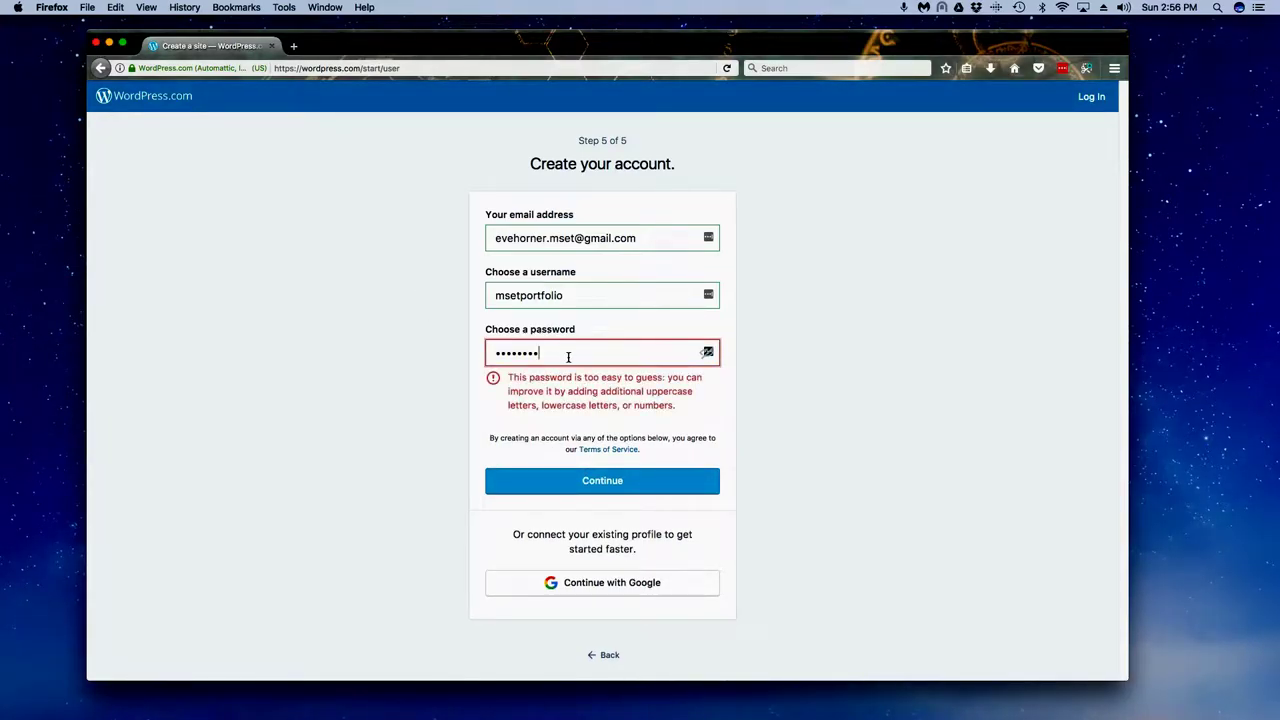
pyautogui.moveTo(566, 354); pyautogui.dragTo(423, 354)
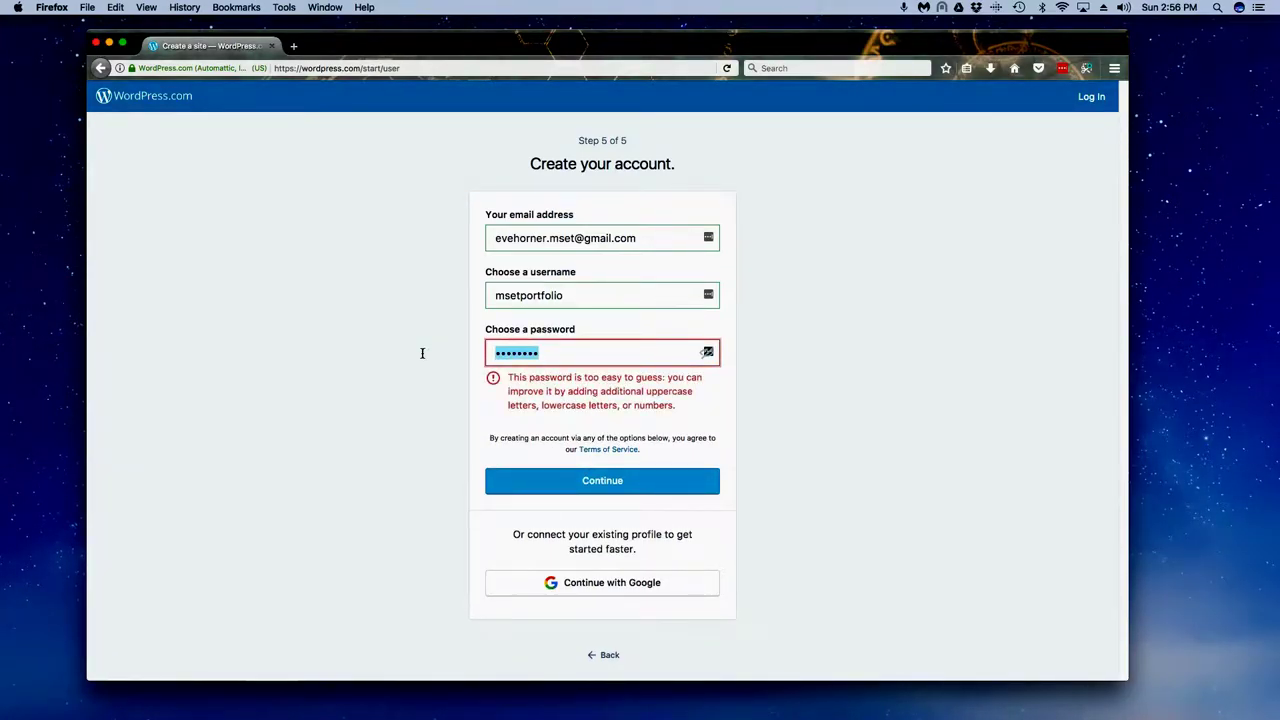
pyautogui.write('•••••••••••')
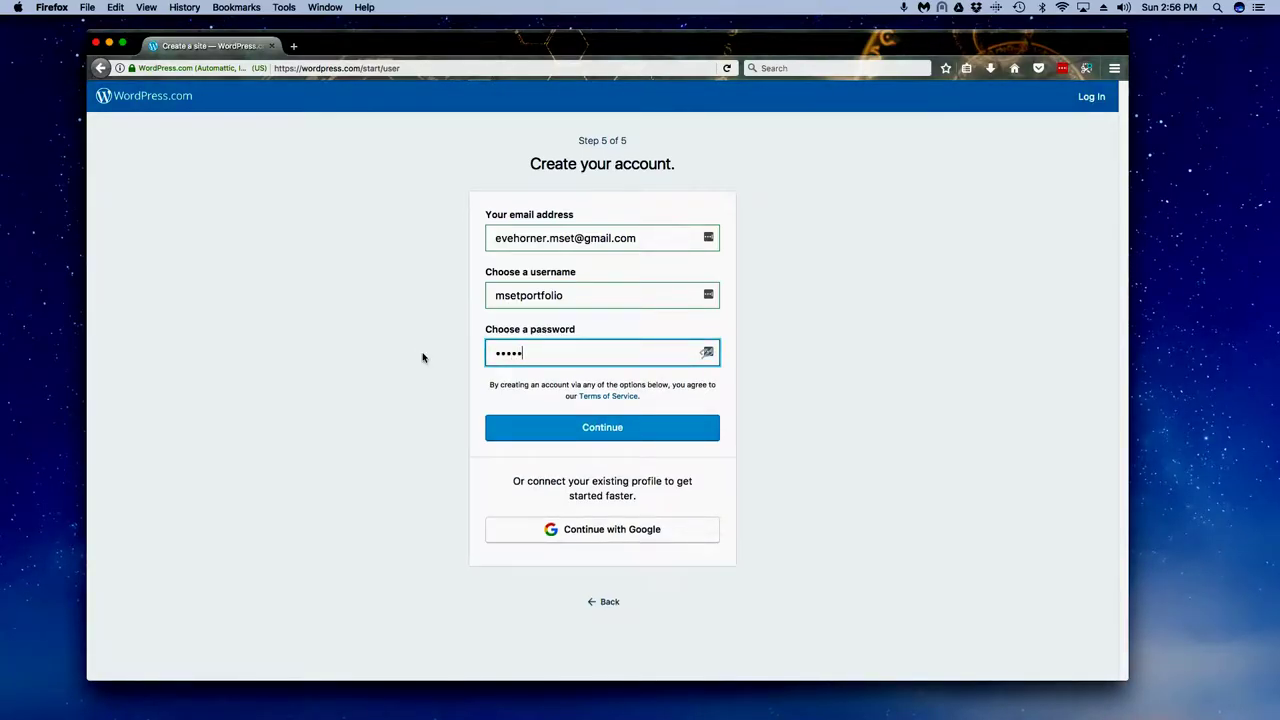
# Step: Create the account, decline saving the login in LastPass, and continue to the new site
pyautogui.click(610, 430)
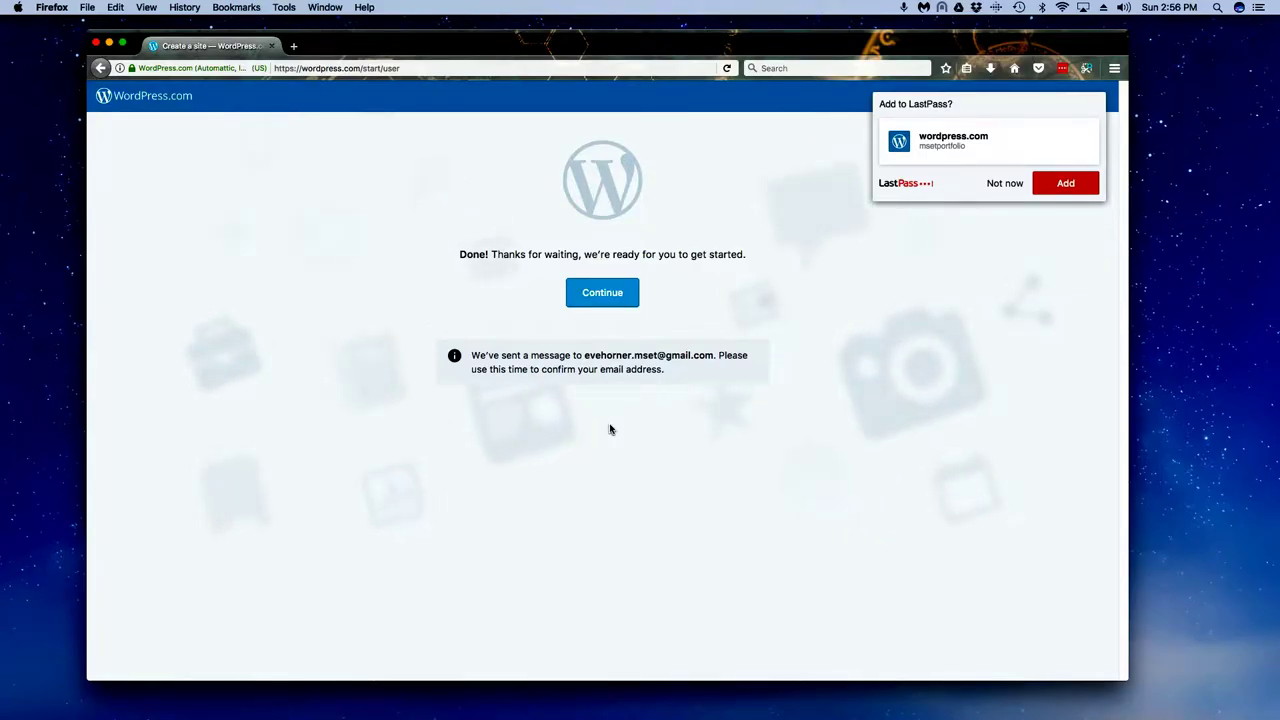
pyautogui.click(1012, 183)
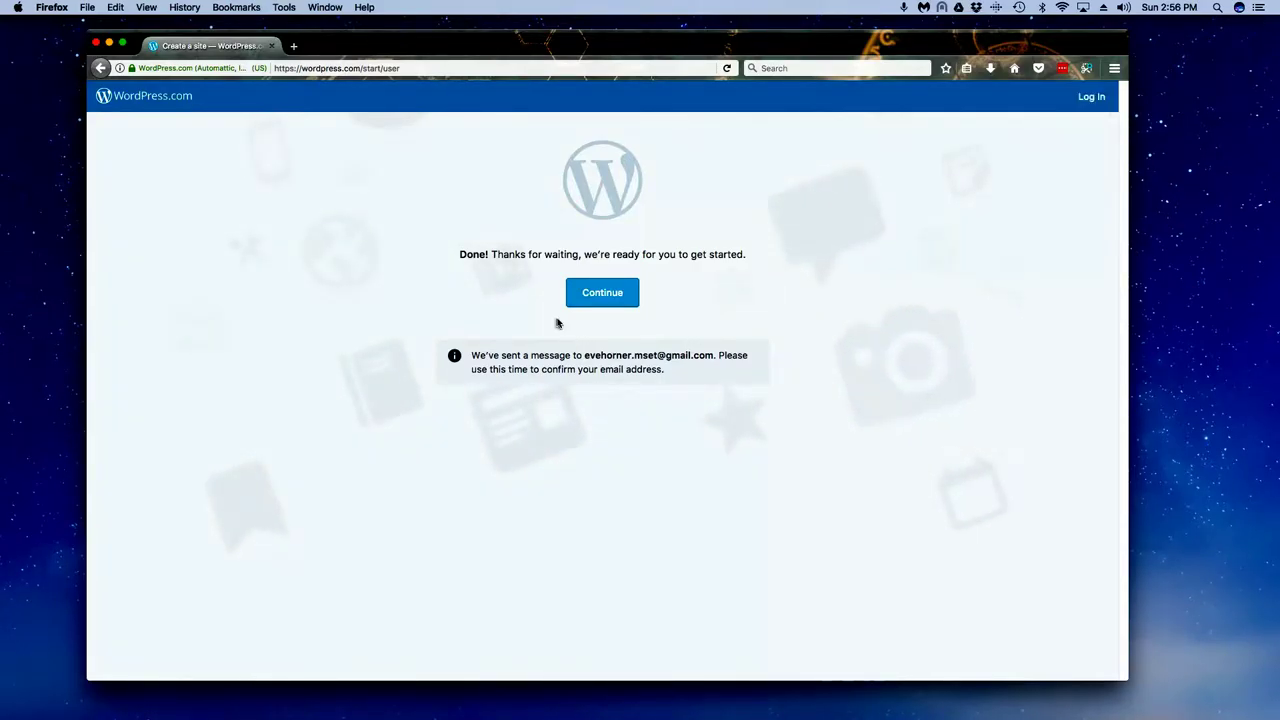
pyautogui.click(593, 300)
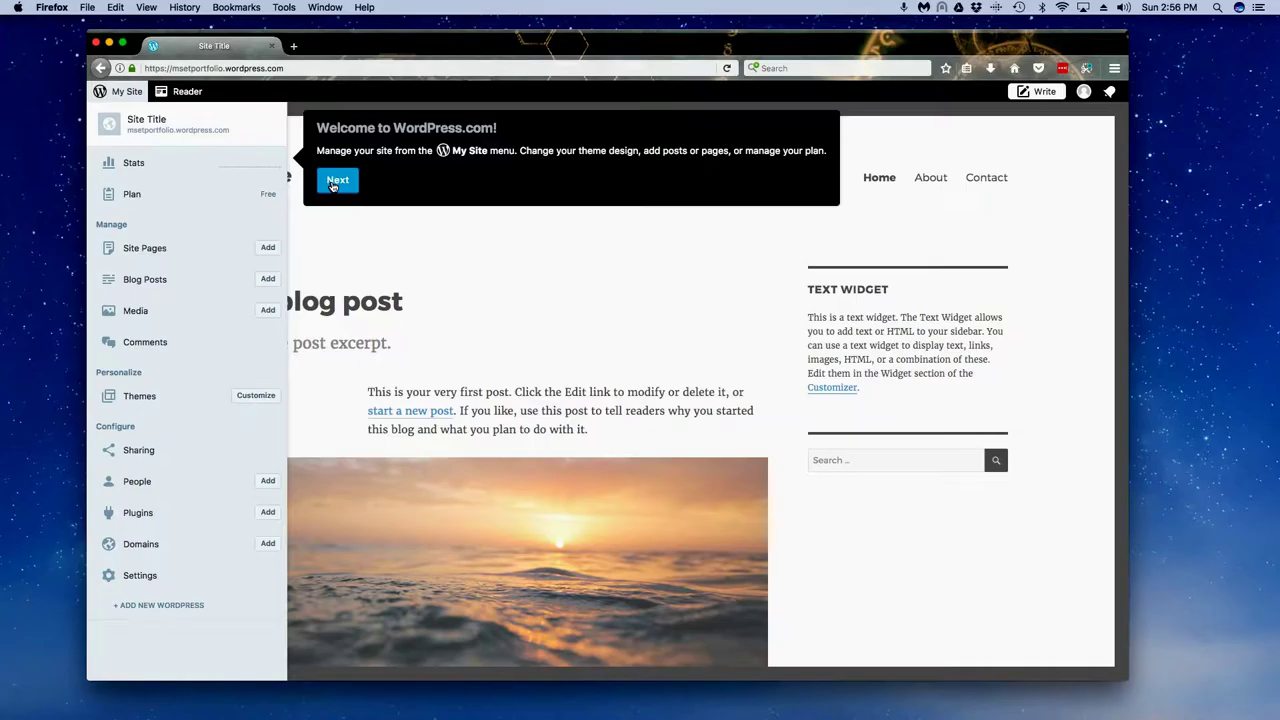
# Step: Finish the welcome tour, hide the My Site panel, and select the site's web address
pyautogui.click(334, 183)
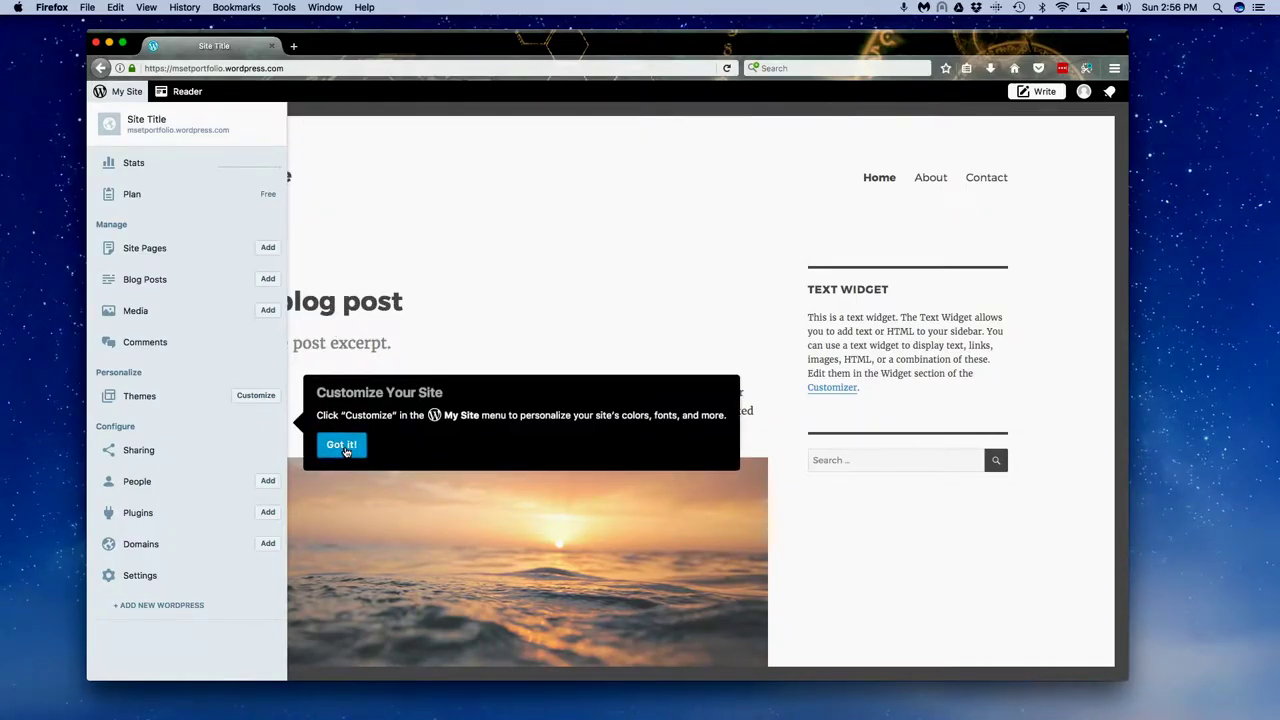
pyautogui.click(343, 446)
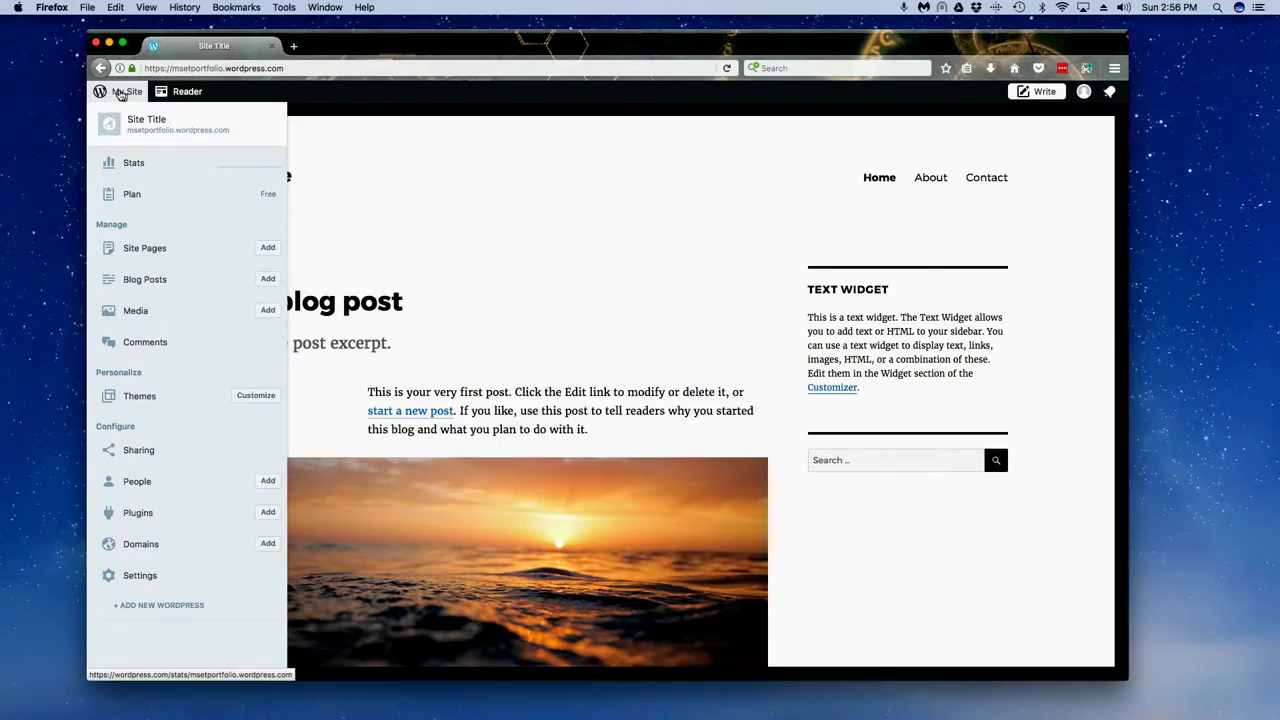
pyautogui.click(342, 104)
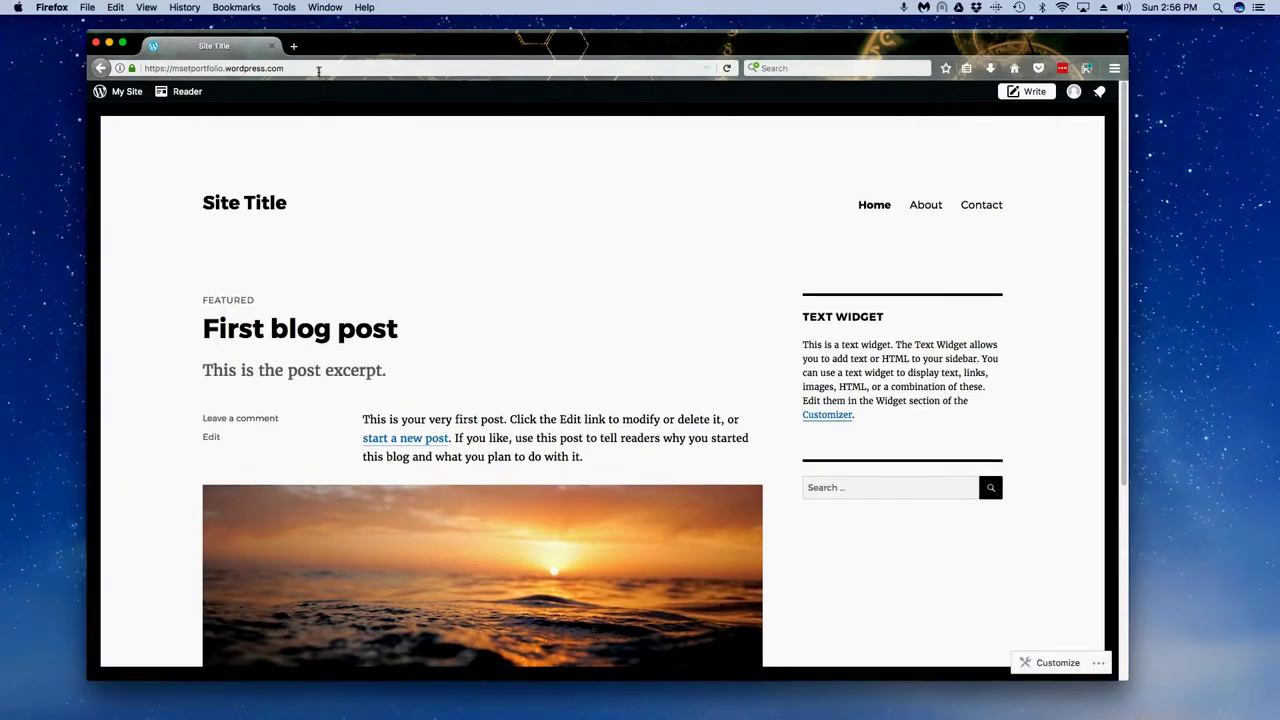
pyautogui.click(318, 69)
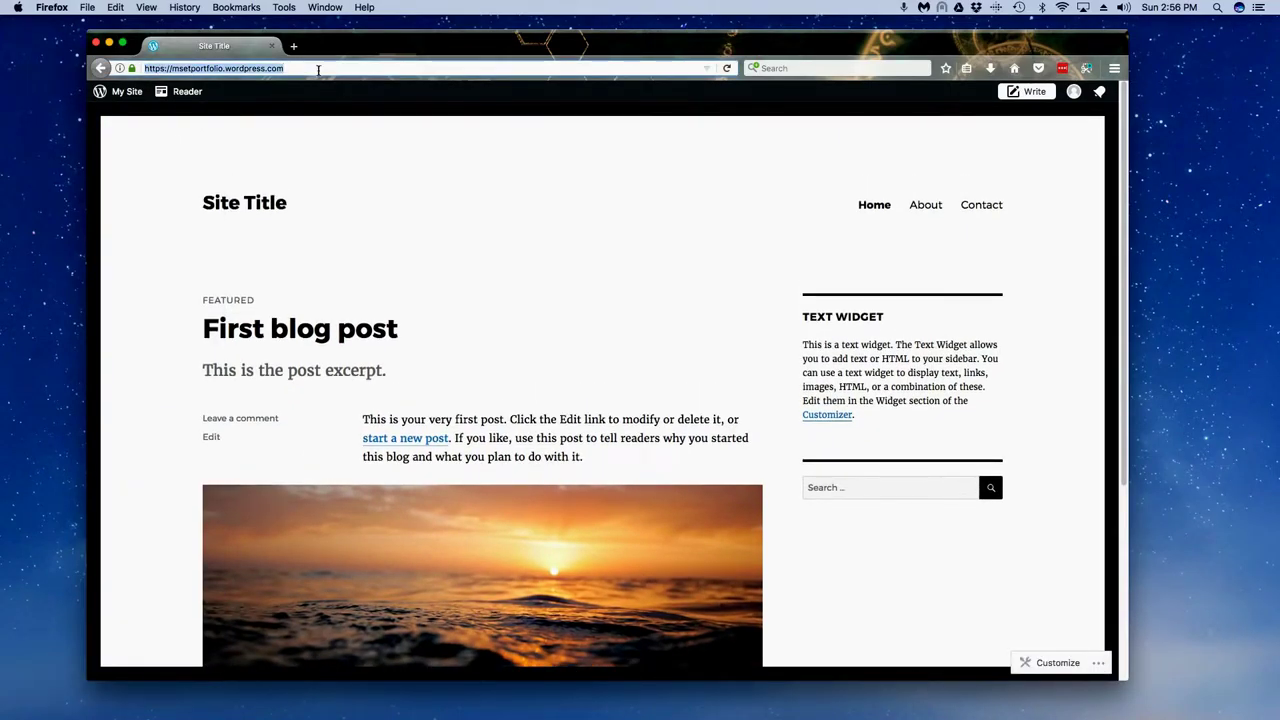